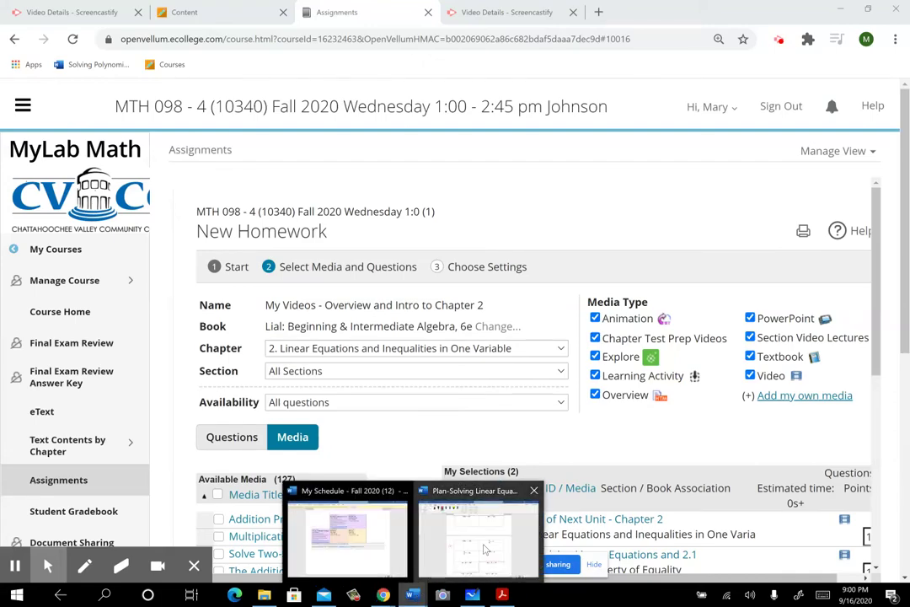
Switch to the Plan-Solving Linear Equations document in Word and circle the red asterisk beside the guidelines on page one
left_click(485, 549)
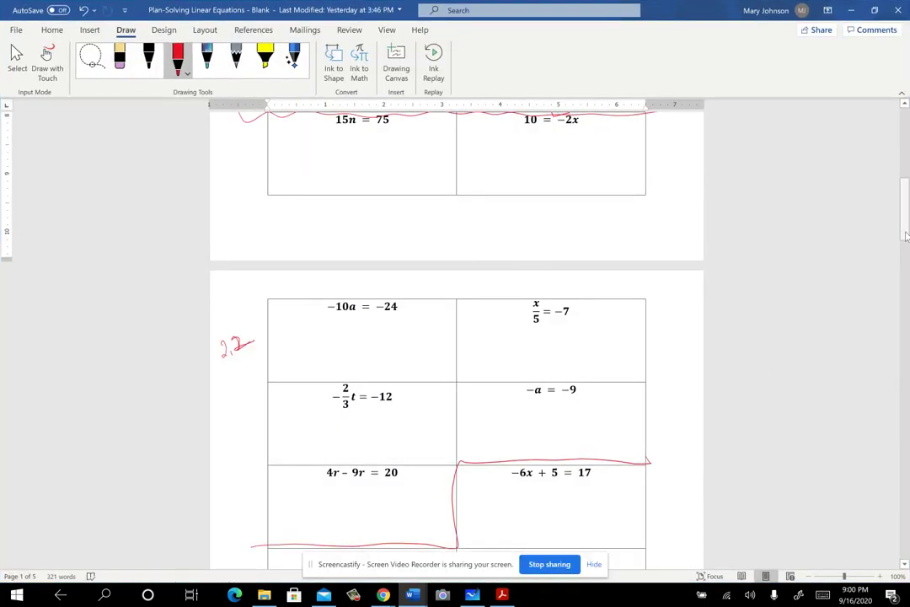
scroll(906, 236, "up", 10)
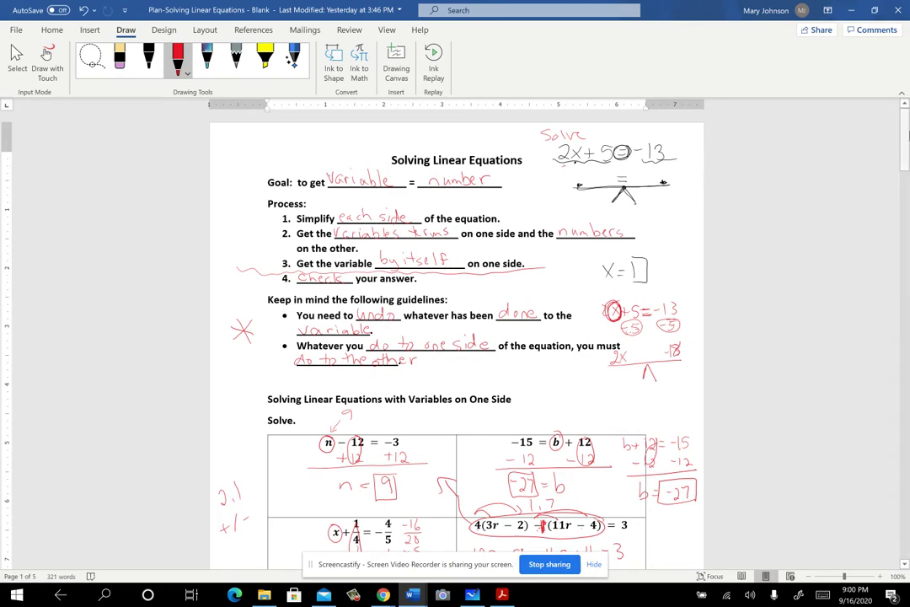
mouse_move(907, 135)
left_mouse_down()
mouse_move(907, 150)
mouse_move(907, 127)
left_mouse_up()
mouse_move(249, 312)
left_mouse_down()
mouse_move(244, 354)
mouse_move(252, 314)
left_mouse_up()
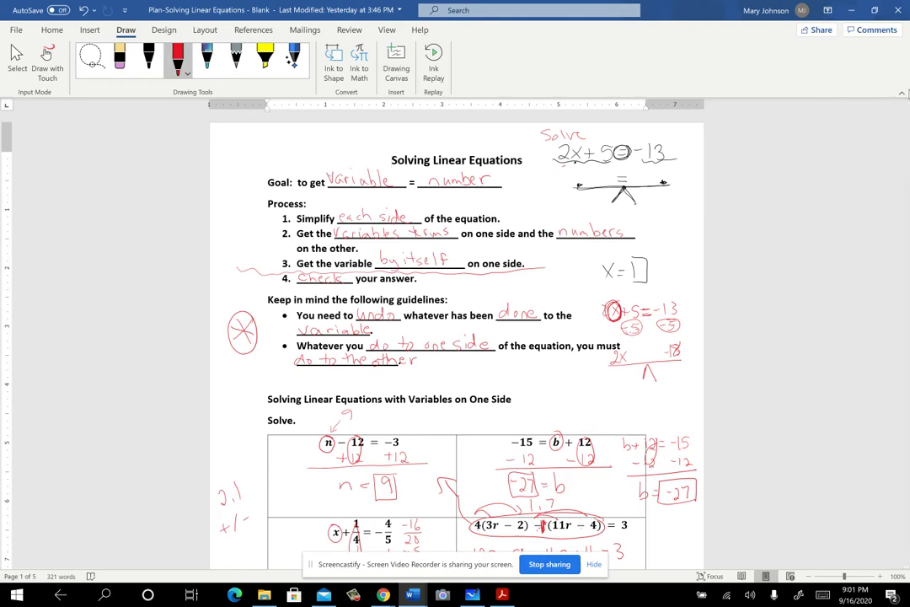
Erase the red handwritten section number in the margin beside the −10a = −24 row
left_click_drag(905, 131, 908, 166)
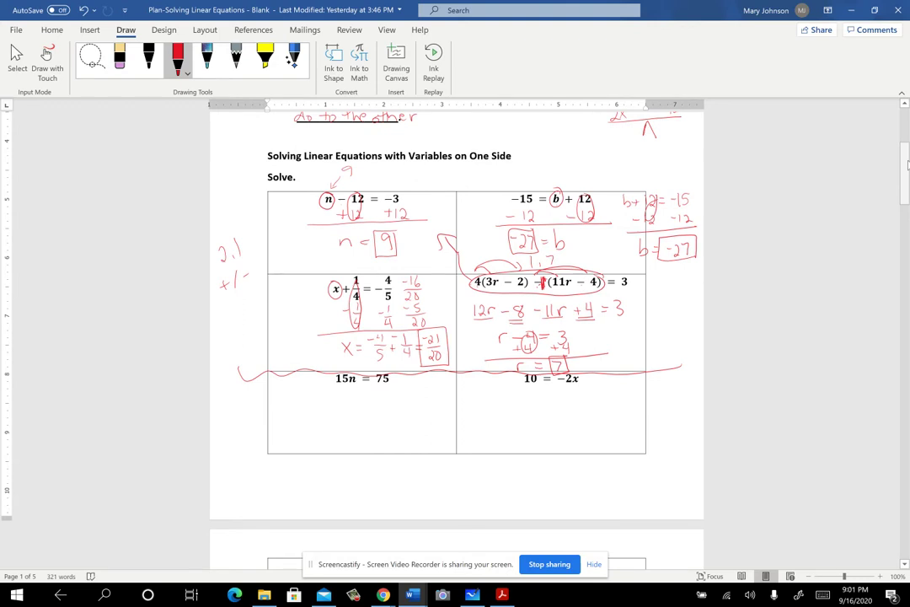
left_click_drag(908, 166, 908, 196)
left_click(121, 58)
left_click(226, 383)
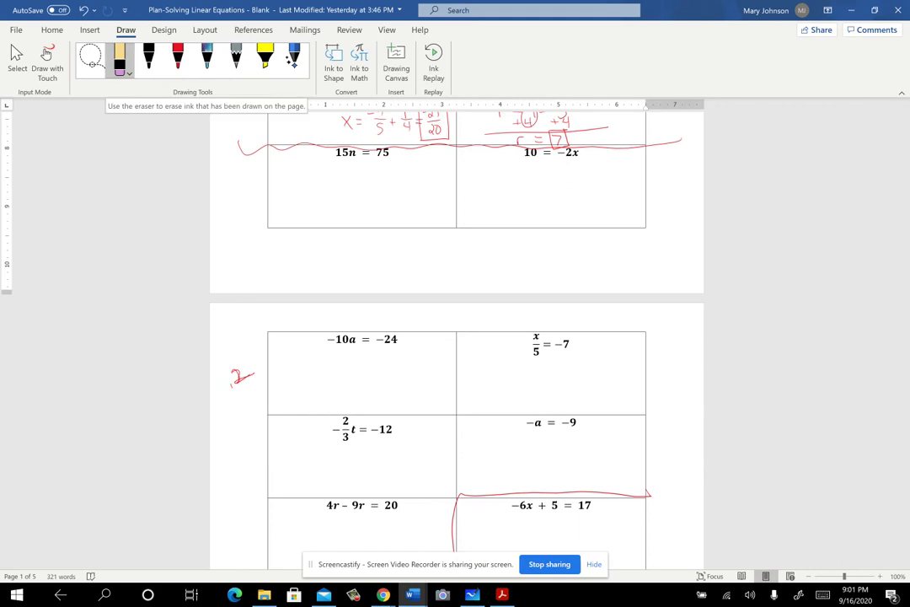
left_click(129, 56)
left_click(241, 378)
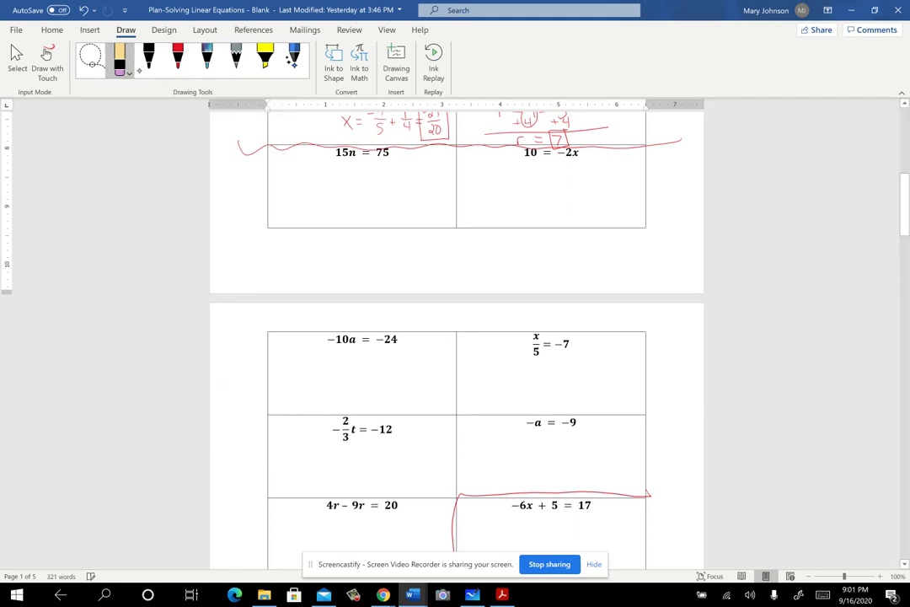
Handwrite 2.2 with multiplication and division signs in red in the margin beside the second-page table
left_click(178, 57)
mouse_move(223, 404)
left_mouse_down()
mouse_move(233, 418)
mouse_move(247, 411)
mouse_move(229, 449)
mouse_move(220, 450)
mouse_move(236, 454)
mouse_move(240, 439)
left_mouse_up()
left_click(239, 425)
left_click(249, 441)
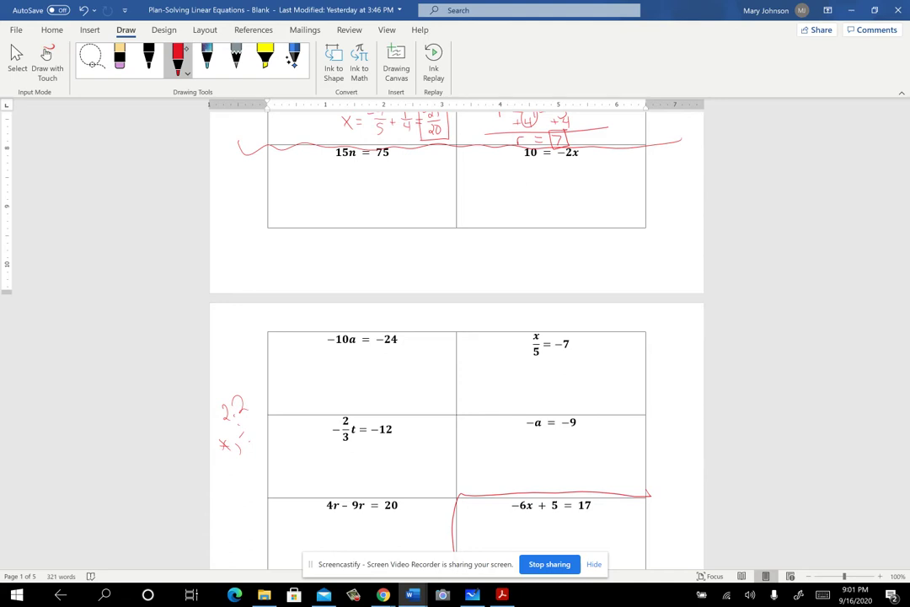
Handwrite PEMDAS in red below the first-page table and circle the MD and AS pairs
left_click(185, 52)
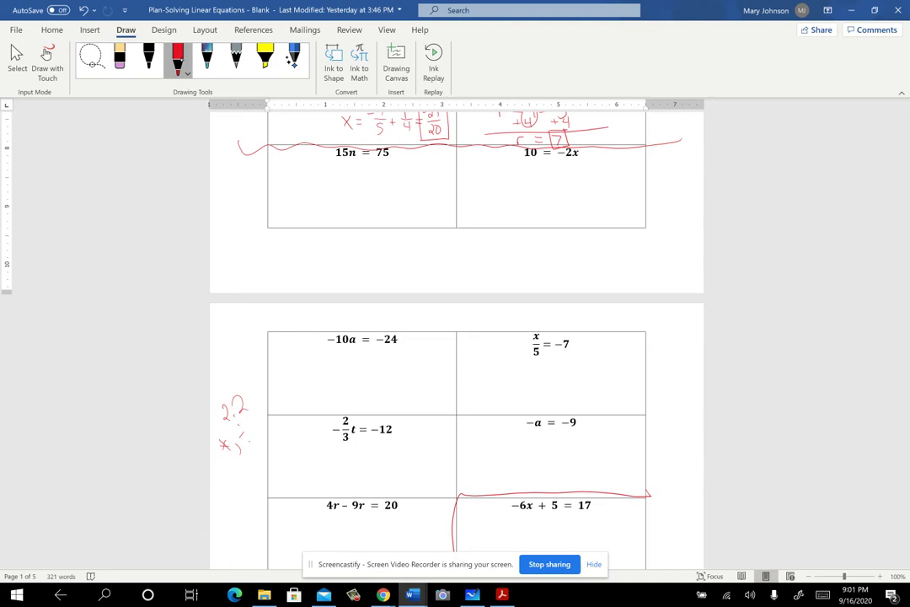
left_click(186, 52)
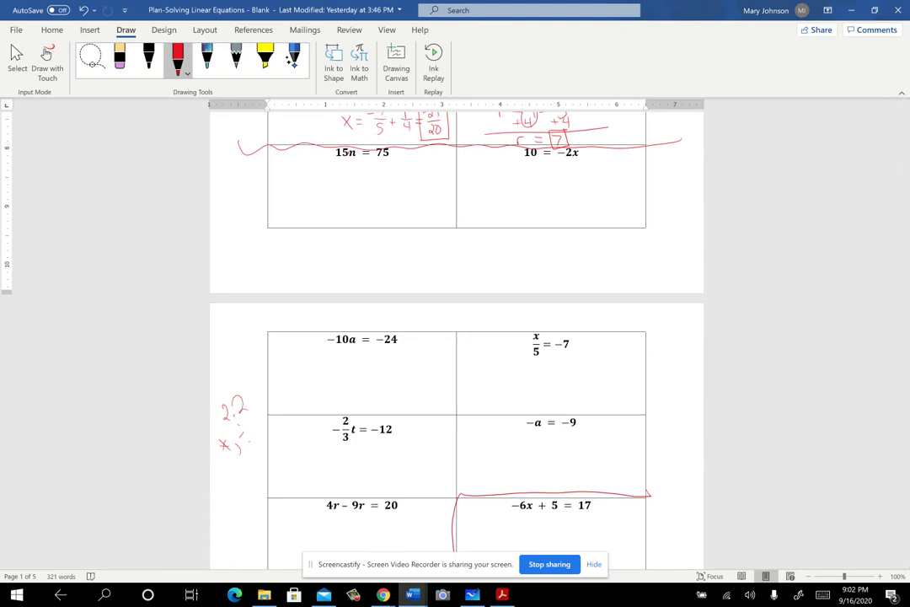
mouse_move(400, 258)
left_mouse_down()
mouse_move(398, 269)
mouse_move(410, 265)
left_mouse_up()
mouse_move(414, 260)
left_mouse_down()
mouse_move(414, 271)
mouse_move(424, 259)
left_mouse_up()
mouse_move(417, 266)
left_mouse_down()
mouse_move(452, 276)
mouse_move(433, 279)
mouse_move(451, 253)
mouse_move(477, 271)
left_mouse_up()
mouse_move(489, 265)
left_mouse_down()
mouse_move(481, 276)
mouse_move(500, 268)
mouse_move(469, 263)
left_mouse_up()
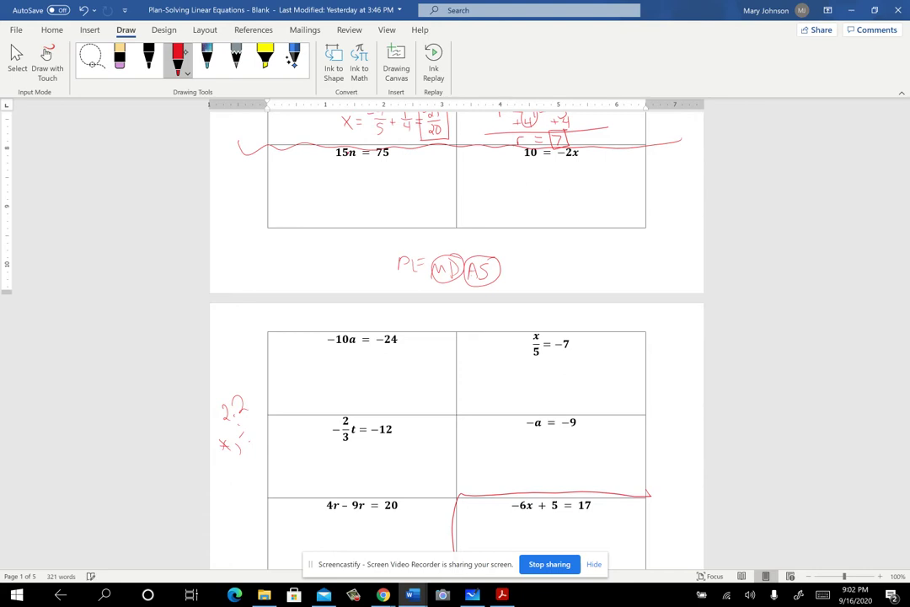
Write a division by 15 under both sides of 15n = 75, cross out the 15s and write 1n and n below
mouse_move(333, 163)
left_mouse_down()
mouse_move(356, 162)
mouse_move(348, 177)
left_mouse_up()
left_click_drag(349, 167, 355, 166)
mouse_move(377, 162)
left_mouse_down()
mouse_move(394, 162)
mouse_move(387, 176)
left_mouse_up()
mouse_move(346, 157)
left_mouse_down()
mouse_move(348, 203)
mouse_move(362, 202)
mouse_move(348, 216)
mouse_move(358, 225)
left_mouse_up()
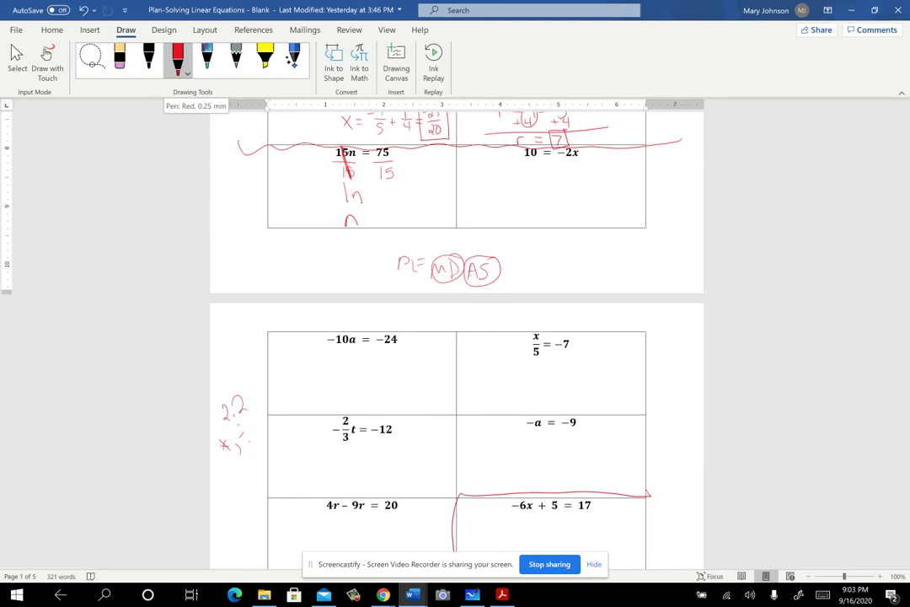
Add r + 0 = 7 and r = 7 beside the solved 4(3r − 2) − (11r − 4) = 3 problem, re-circling its cancelled 4s
scroll(455, 295, "up", 3)
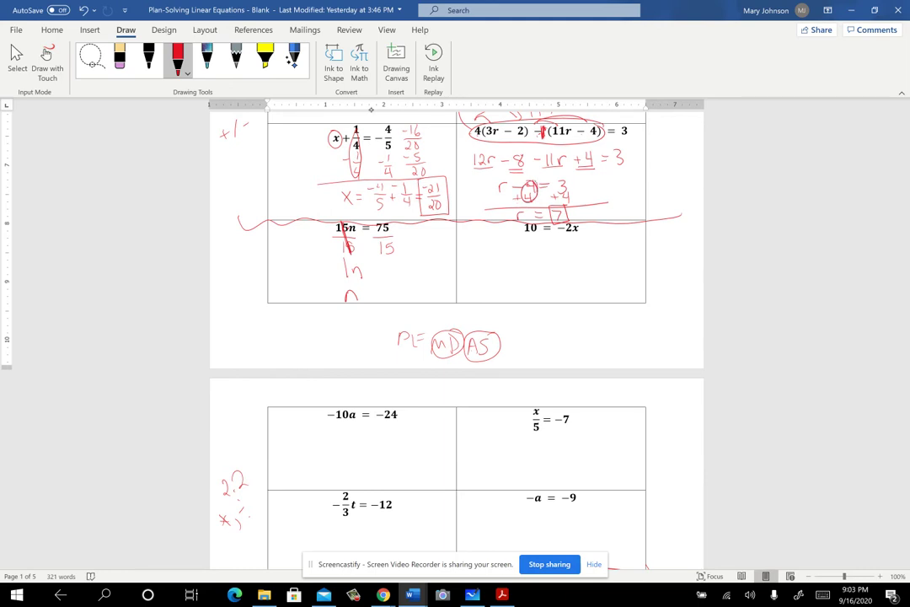
left_click_drag(595, 185, 632, 188)
mouse_move(627, 192)
left_mouse_down()
mouse_move(641, 196)
mouse_move(612, 215)
mouse_move(627, 208)
left_mouse_up()
left_click_drag(621, 211, 638, 215)
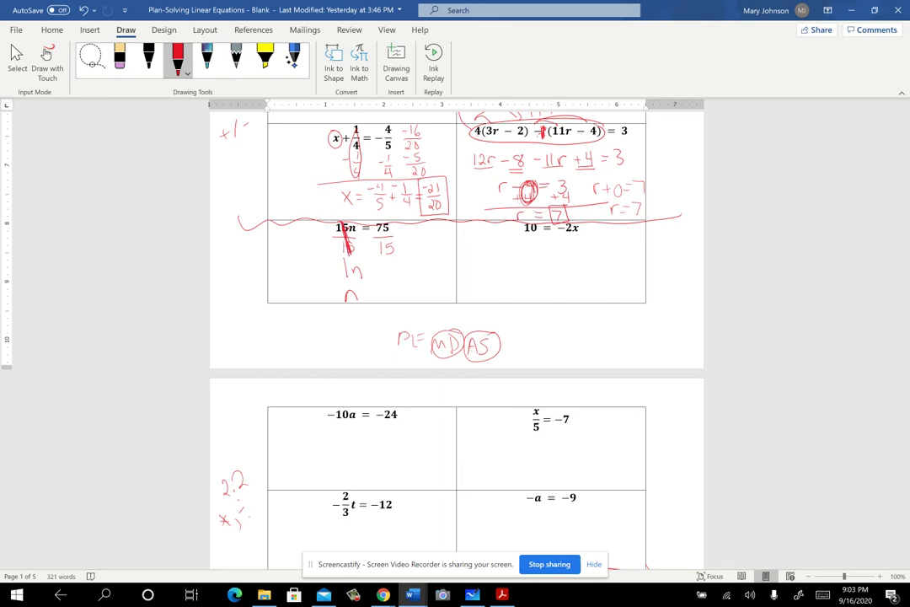
Complete the 15n = 75 solution by writing 1n = 5 and n = 5
left_click_drag(345, 241, 349, 256)
left_click_drag(362, 268, 370, 270)
mouse_move(380, 268)
left_mouse_down()
mouse_move(391, 267)
mouse_move(372, 293)
left_mouse_up()
left_click_drag(365, 297, 382, 294)
Rewrite 10 = −2x as −2·x = 10, divide both sides by −2, cancel the −2s and write 1x below
left_click_drag(515, 249, 547, 253)
mouse_move(547, 243)
left_mouse_down()
mouse_move(537, 254)
mouse_move(574, 256)
mouse_move(583, 247)
mouse_move(555, 244)
left_mouse_up()
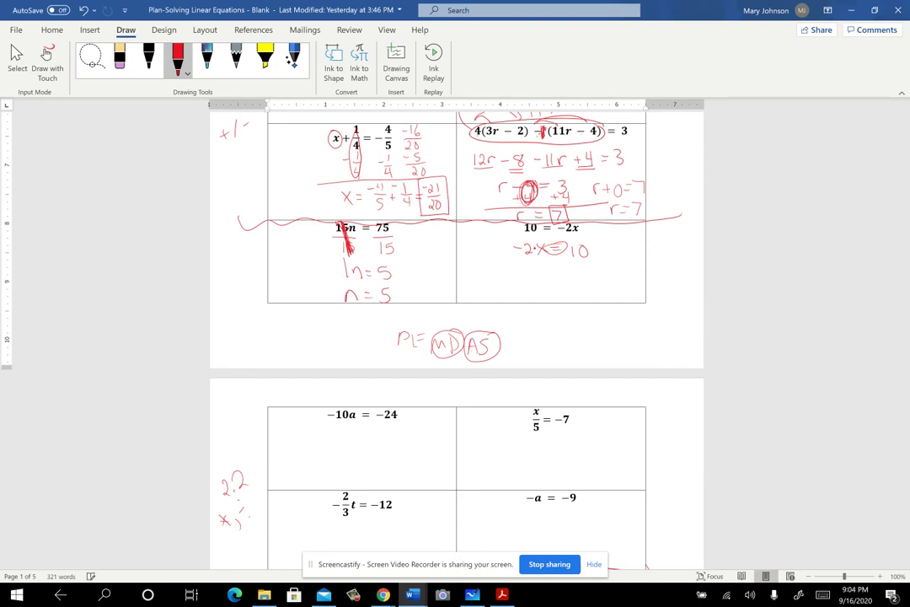
left_click_drag(522, 262, 551, 258)
left_click_drag(534, 266, 542, 274)
left_click_drag(530, 244, 532, 275)
mouse_move(522, 246)
left_mouse_down()
mouse_move(531, 243)
mouse_move(544, 274)
left_mouse_up()
mouse_move(541, 282)
left_mouse_down()
mouse_move(541, 293)
mouse_move(552, 292)
left_mouse_up()
mouse_move(552, 285)
left_mouse_down()
mouse_move(546, 294)
mouse_move(590, 261)
left_mouse_up()
left_click_drag(574, 270, 591, 273)
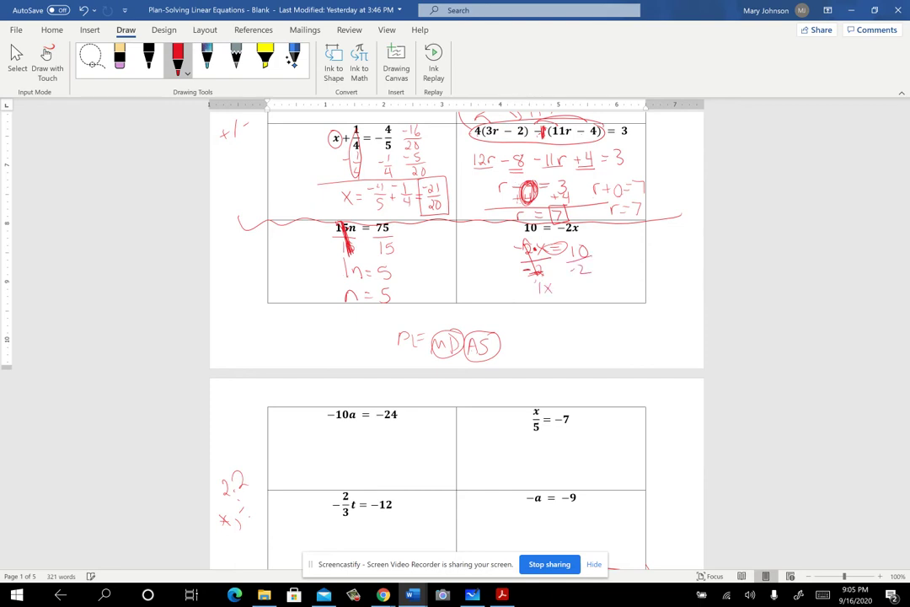
Finish the 10 = −2x solution by writing 1x = −5 and x = −5
left_click_drag(561, 287, 567, 287)
left_click_drag(577, 290, 583, 290)
left_click_drag(594, 285, 554, 317)
mouse_move(554, 308)
left_mouse_down()
mouse_move(545, 317)
mouse_move(564, 311)
mouse_move(585, 320)
left_mouse_up()
scroll(456, 344, "down", 2)
scroll(456, 344, "up", 2)
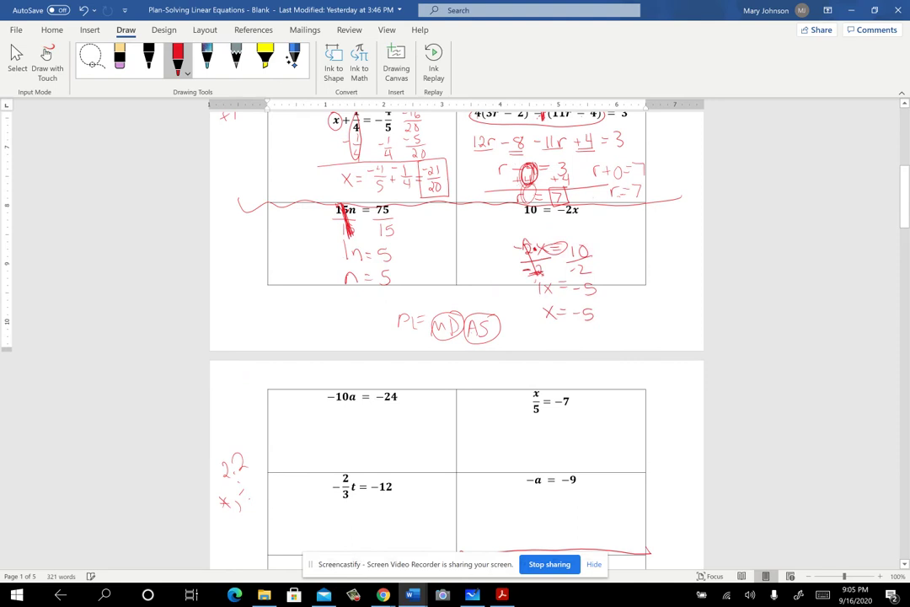
scroll(455, 338, "down", 5)
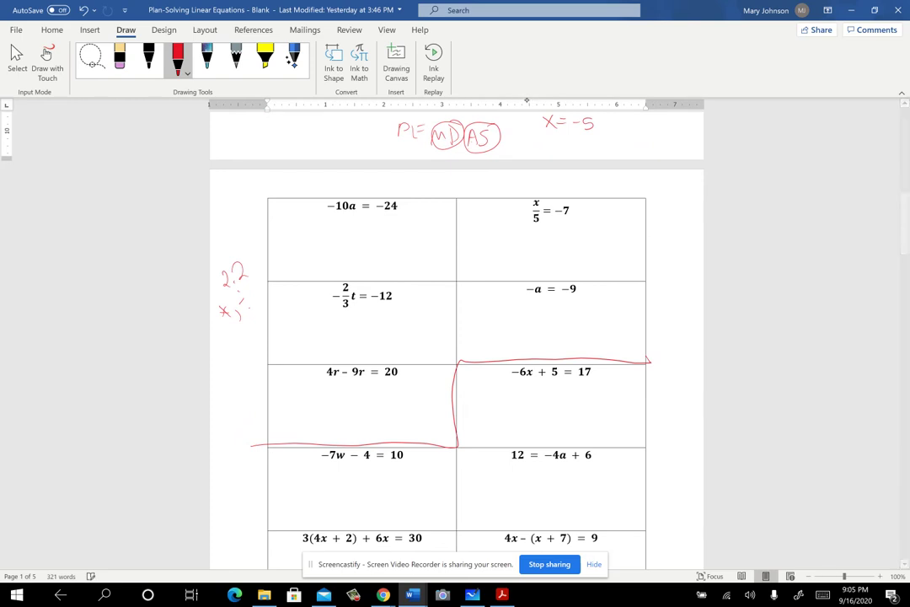
left_click_drag(357, 202, 351, 201)
mouse_move(329, 219)
left_mouse_down()
mouse_move(377, 215)
mouse_move(340, 226)
left_mouse_up()
left_click_drag(344, 223, 346, 230)
scroll(527, 100, "up", 4)
key("ctrl+z")
key("ctrl+z")
key("ctrl+z")
key("ctrl+z")
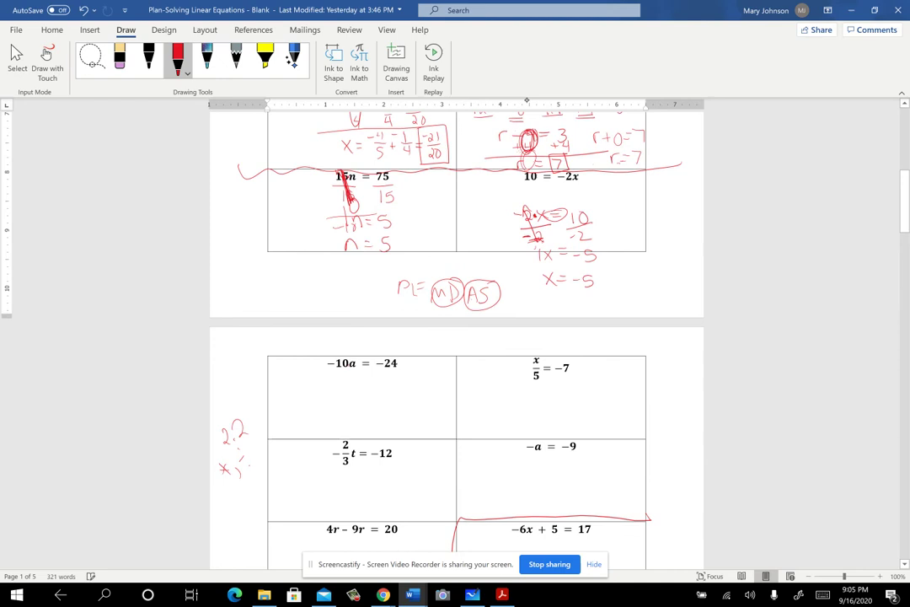
Try dividing both sides of 10 = −2x by 10 in red ink, and erase that attempt
mouse_move(522, 184)
left_mouse_down()
mouse_move(542, 182)
mouse_move(526, 193)
left_mouse_up()
left_click_drag(535, 185, 537, 186)
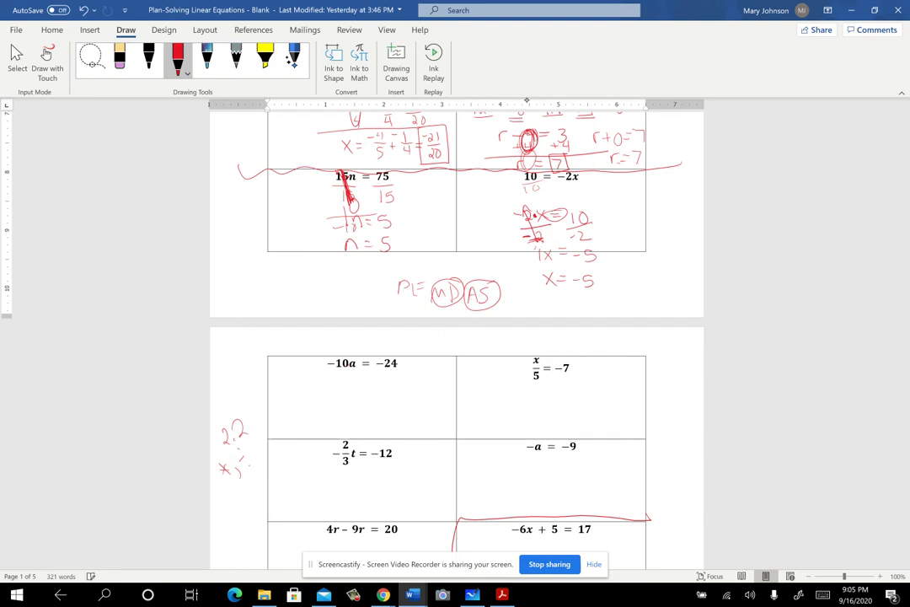
mouse_move(568, 184)
left_mouse_down()
mouse_move(567, 193)
mouse_move(577, 185)
left_mouse_up()
left_click(119, 57)
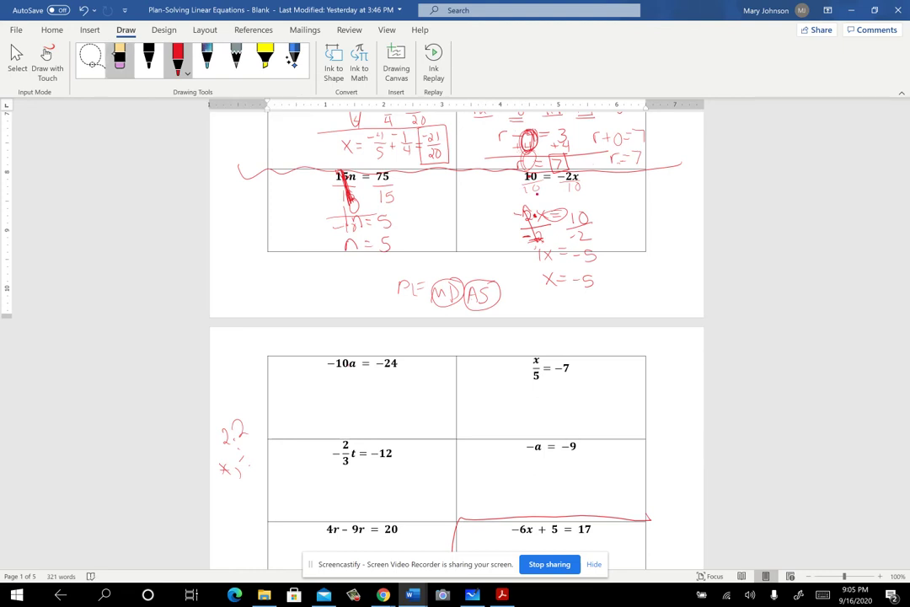
left_click_drag(582, 169, 581, 171)
left_click(120, 62)
left_click_drag(531, 187, 577, 184)
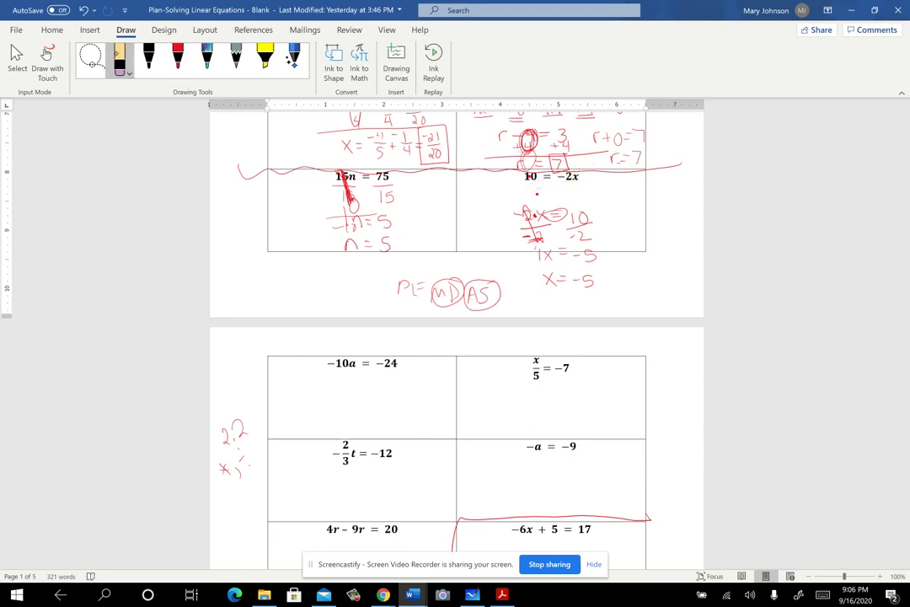
In black ink, divide both sides of 10 = −2x by −2, circle the x and box the rewritten equation −2·x = 10
left_click(148, 58)
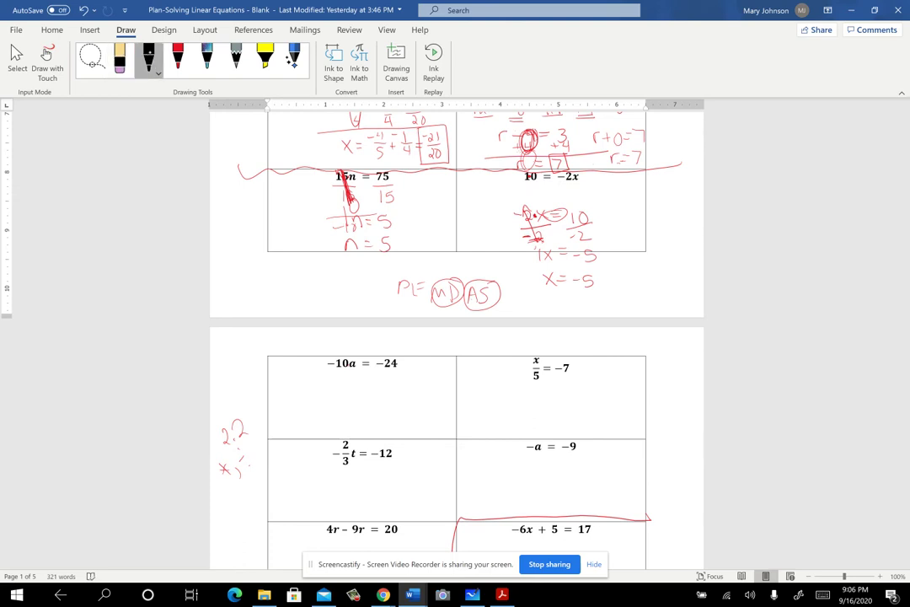
mouse_move(558, 184)
left_mouse_down()
mouse_move(580, 181)
mouse_move(568, 192)
left_mouse_up()
left_click_drag(573, 188, 582, 194)
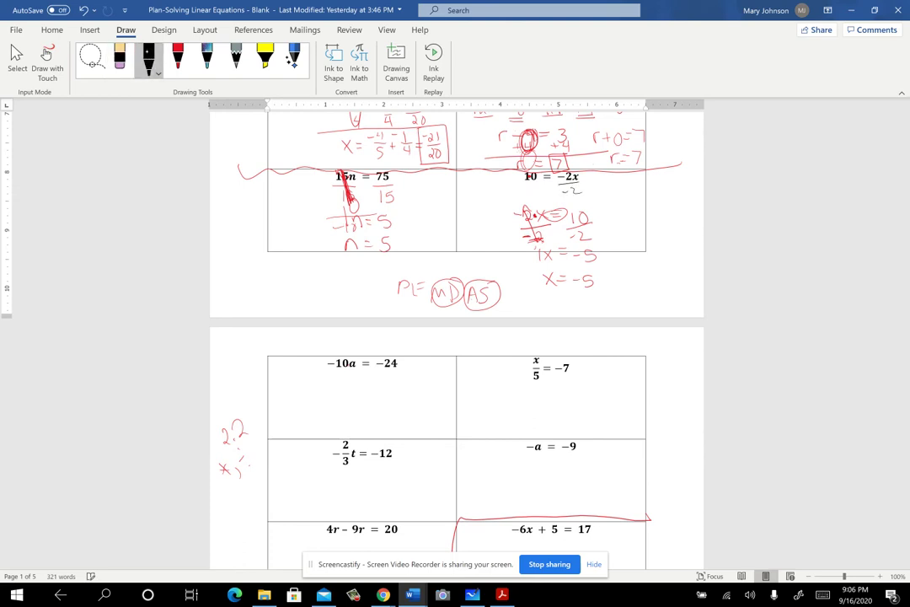
mouse_move(521, 188)
left_mouse_down()
mouse_move(536, 186)
mouse_move(533, 193)
left_mouse_up()
left_click_drag(536, 190, 546, 196)
mouse_move(582, 170)
left_mouse_down()
mouse_move(574, 181)
mouse_move(583, 171)
left_mouse_up()
mouse_move(597, 203)
left_mouse_down()
mouse_move(546, 203)
mouse_move(512, 226)
mouse_move(580, 225)
mouse_move(597, 201)
left_mouse_up()
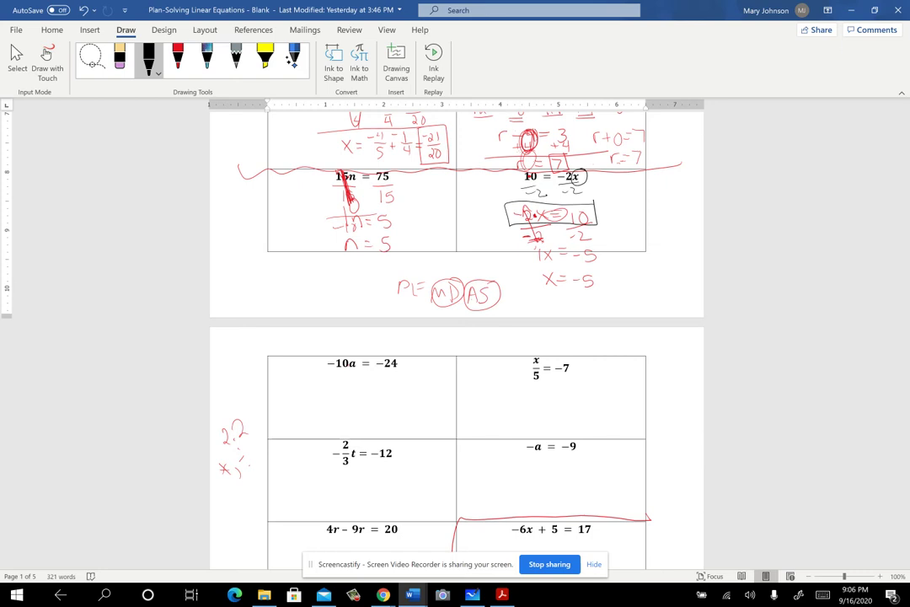
In red ink, write a division by −10 under both sides of −10a = −24 and cross out the tens beside a
scroll(455, 337, "down", 3)
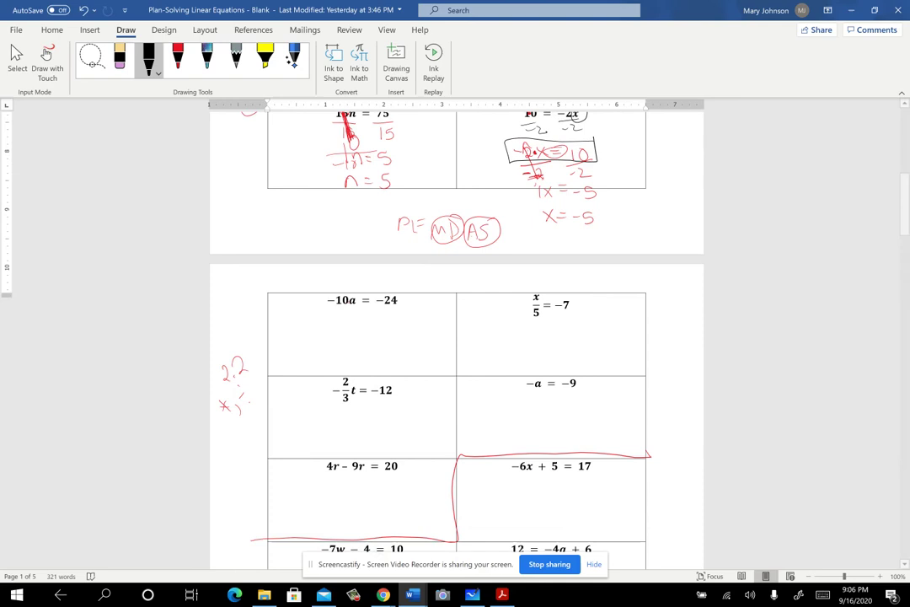
left_click(178, 53)
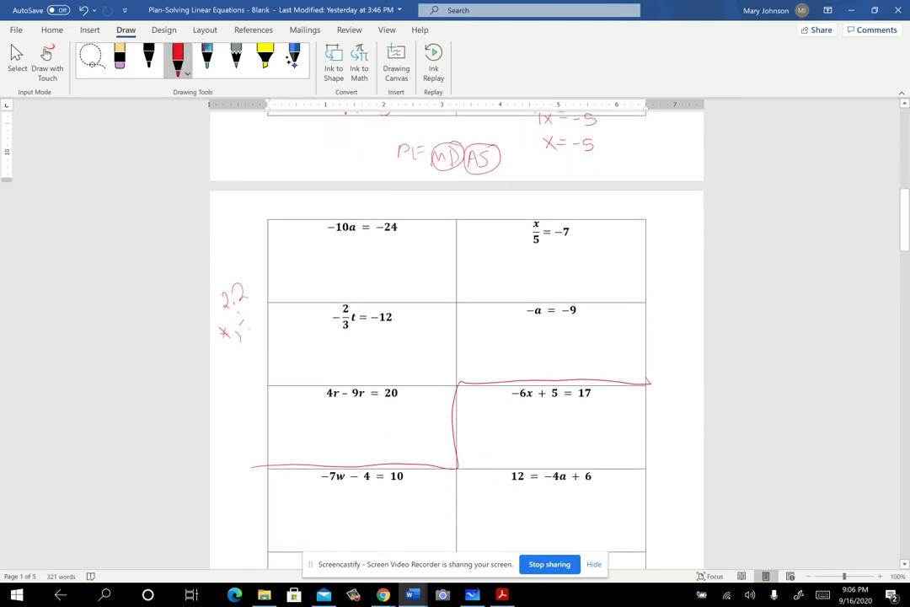
mouse_move(330, 238)
left_mouse_down()
mouse_move(358, 230)
mouse_move(341, 247)
left_mouse_up()
left_click_drag(344, 242, 346, 248)
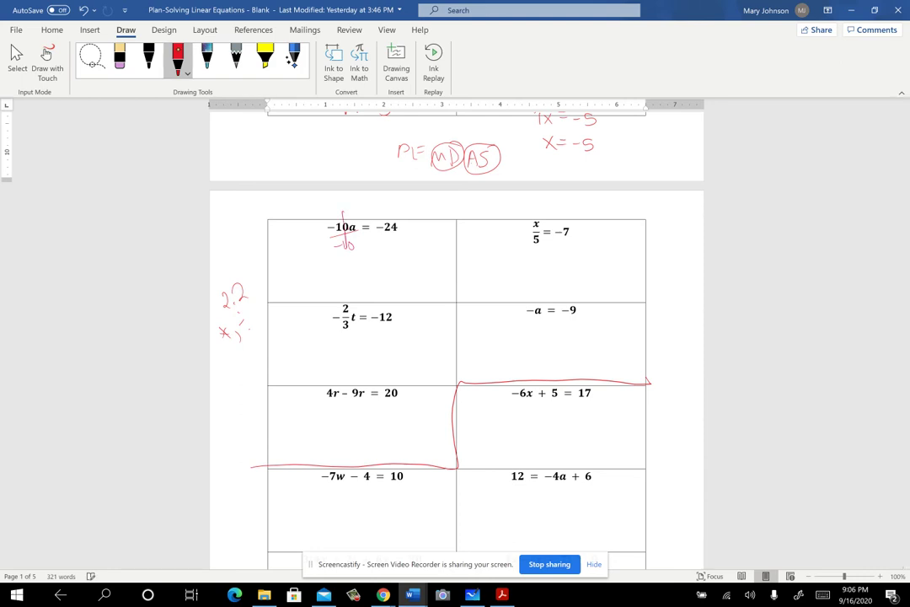
left_click_drag(382, 239, 400, 240)
Write 1a = 24/10 under the −10a = −24 division, reduce the fraction by 2 and box the result 12/5
mouse_move(344, 261)
left_mouse_down()
mouse_move(345, 276)
mouse_move(380, 266)
left_mouse_up()
left_click_drag(373, 271, 380, 271)
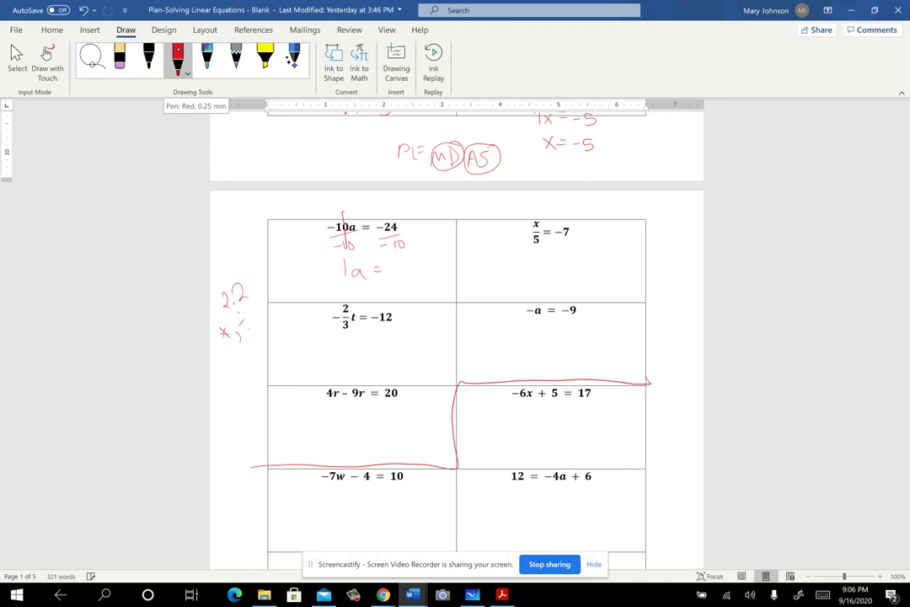
mouse_move(391, 262)
left_mouse_down()
mouse_move(406, 267)
mouse_move(400, 278)
left_mouse_up()
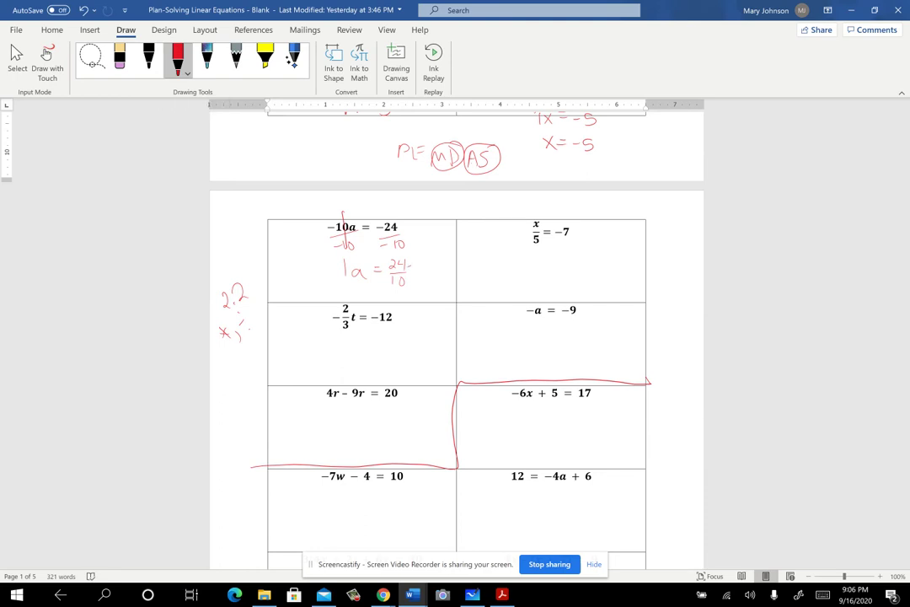
left_click_drag(411, 262, 411, 263)
left_click_drag(410, 267, 411, 268)
left_click_drag(415, 262, 434, 270)
mouse_move(439, 262)
left_mouse_down()
mouse_move(449, 273)
mouse_move(440, 287)
mouse_move(432, 255)
mouse_move(453, 256)
mouse_move(455, 296)
left_mouse_up()
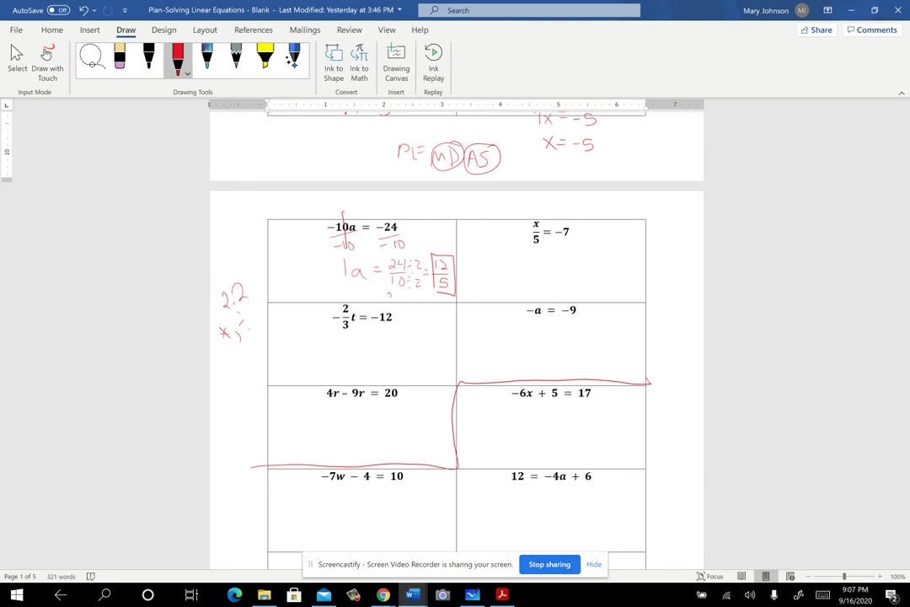
Write the decimal form a = 2.4 below and retrace the box around 12/5
left_click_drag(390, 297, 393, 300)
left_click(398, 297)
mouse_move(367, 297)
left_mouse_down()
mouse_move(377, 295)
mouse_move(340, 292)
mouse_move(352, 299)
left_mouse_up()
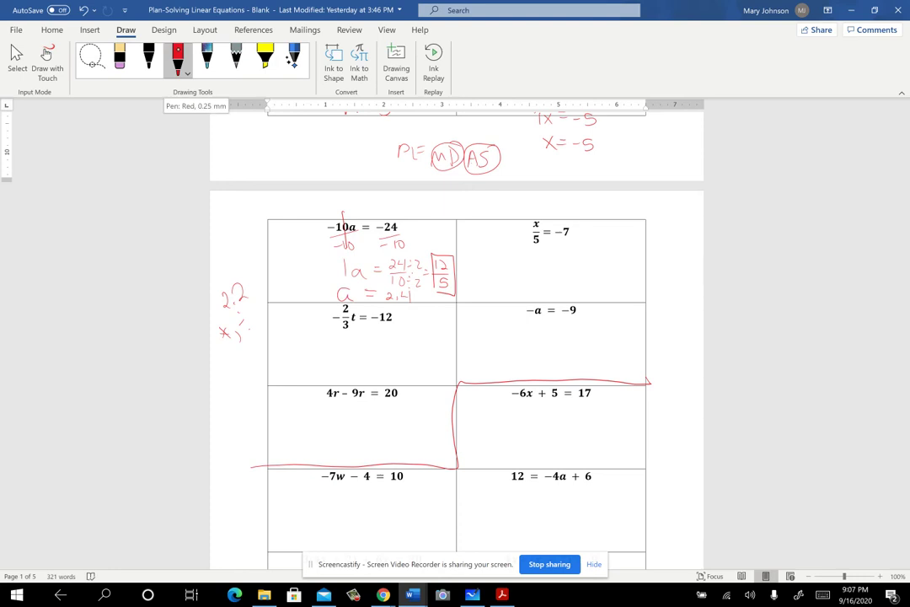
mouse_move(427, 262)
left_mouse_down()
mouse_move(455, 254)
mouse_move(456, 295)
mouse_move(431, 288)
mouse_move(435, 256)
left_mouse_up()
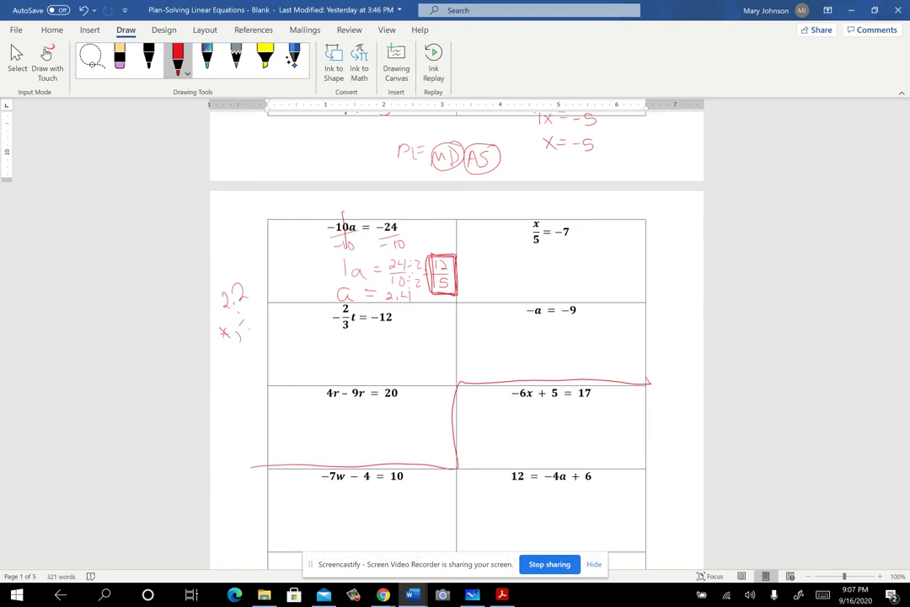
Write x ÷ 5 above x/5 = −7 and multiply both sides by 5 below it as 5 · x/5 = 5 · −7
mouse_move(520, 204)
left_mouse_down()
mouse_move(527, 215)
mouse_move(519, 215)
mouse_move(553, 208)
left_mouse_up()
mouse_move(524, 253)
left_mouse_down()
mouse_move(520, 264)
mouse_move(553, 264)
left_mouse_up()
left_click(532, 261)
mouse_move(554, 256)
left_mouse_down()
mouse_move(546, 281)
mouse_move(577, 258)
mouse_move(618, 263)
left_mouse_up()
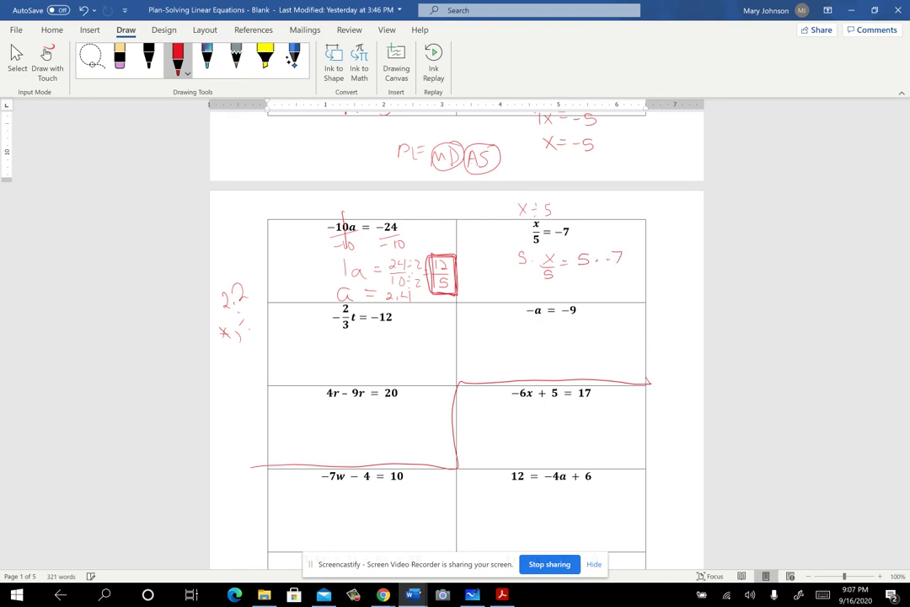
Cancel the 5s on the x side, write x = −35 and box the answer
mouse_move(533, 251)
left_mouse_down()
mouse_move(516, 265)
mouse_move(555, 297)
left_mouse_up()
mouse_move(555, 284)
left_mouse_down()
mouse_move(545, 297)
mouse_move(595, 291)
left_mouse_up()
mouse_move(595, 285)
left_mouse_down()
mouse_move(607, 305)
mouse_move(579, 280)
left_mouse_up()
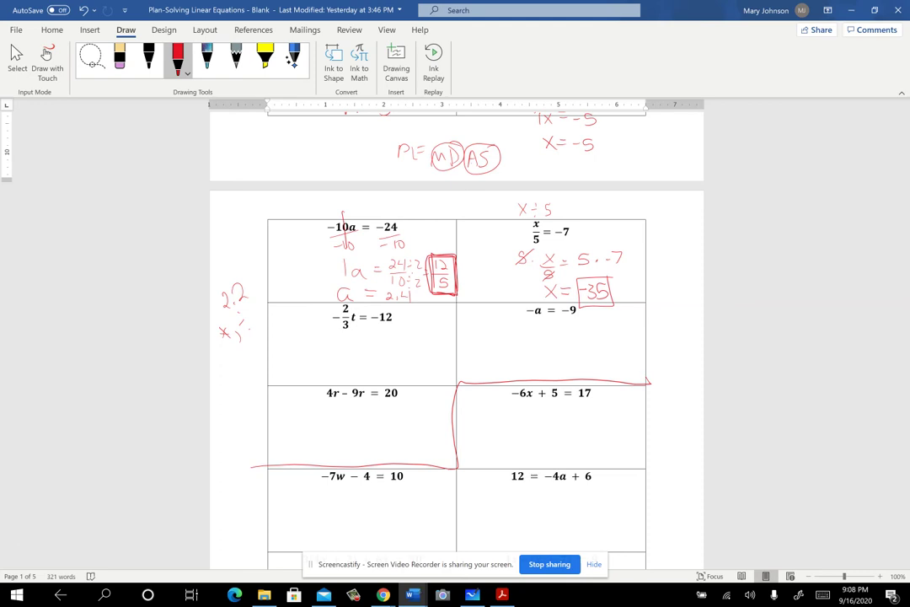
Circle the −2/3 coefficient, draw a vertical divider in that cell and rewrite the equation as −2/3 t = −12
mouse_move(348, 309)
left_mouse_down()
mouse_move(335, 293)
mouse_move(344, 333)
mouse_move(347, 305)
left_mouse_up()
left_click_drag(372, 333, 371, 380)
left_click_drag(281, 332, 284, 332)
mouse_move(289, 328)
left_mouse_down()
mouse_move(306, 344)
mouse_move(355, 342)
left_mouse_up()
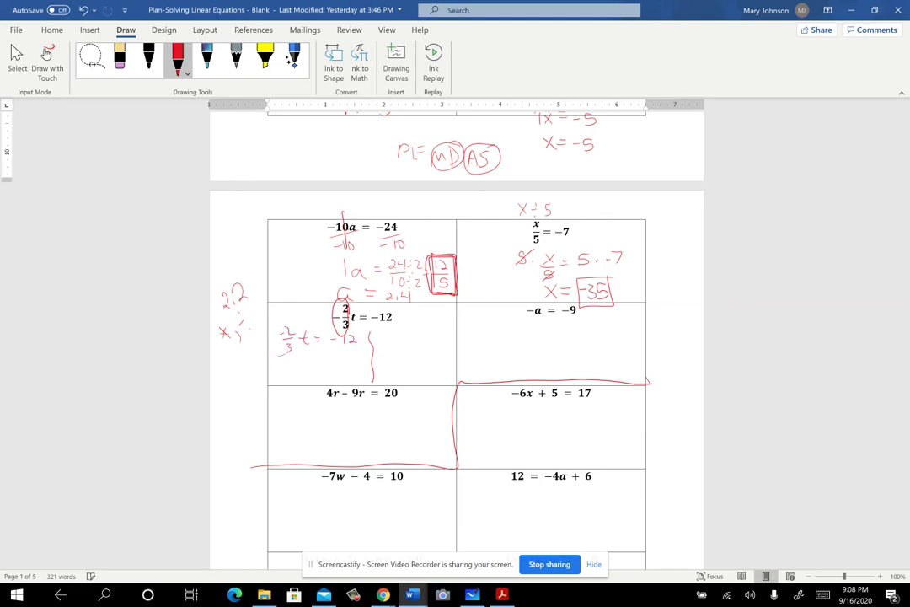
Divide both sides of −2/3 t = −12 by −2/3 and write t = −12 ÷ −2/3 below
mouse_move(279, 356)
left_mouse_down()
mouse_move(312, 343)
mouse_move(313, 365)
left_mouse_up()
mouse_move(359, 338)
left_mouse_down()
mouse_move(345, 351)
mouse_move(365, 361)
mouse_move(363, 338)
mouse_move(335, 354)
left_mouse_up()
left_click_drag(279, 377, 285, 378)
left_click_drag(291, 372, 292, 383)
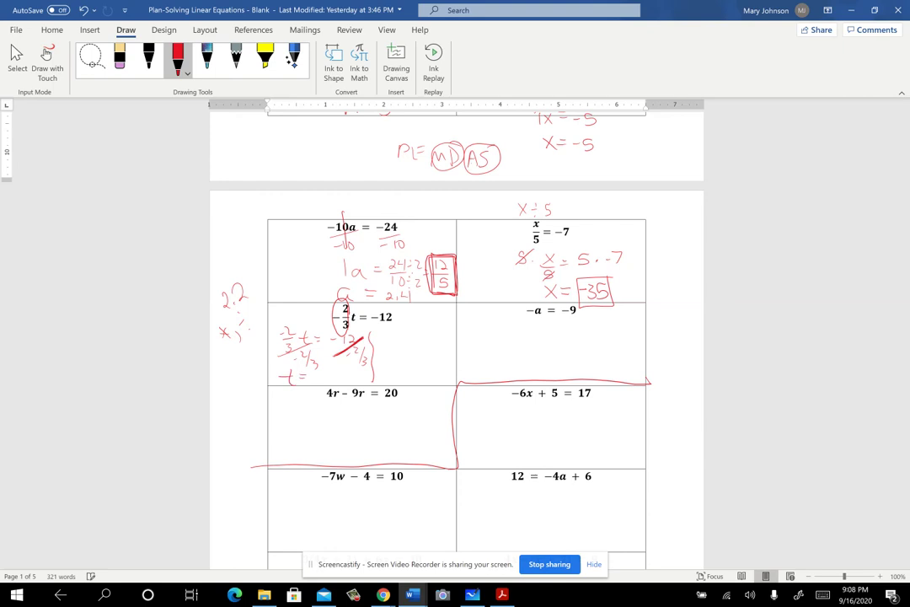
left_click_drag(310, 377, 317, 376)
mouse_move(322, 371)
left_mouse_down()
mouse_move(323, 383)
mouse_move(358, 376)
left_mouse_up()
left_click_drag(351, 378, 352, 383)
Rewrite −2/3 t = −12 on the other side of the divider, circle the denominator 3 and multiply both sides by 3
mouse_move(400, 331)
left_mouse_down()
mouse_move(409, 339)
mouse_move(400, 354)
mouse_move(426, 341)
left_mouse_up()
left_click_drag(421, 344, 434, 342)
left_click_drag(435, 334, 443, 347)
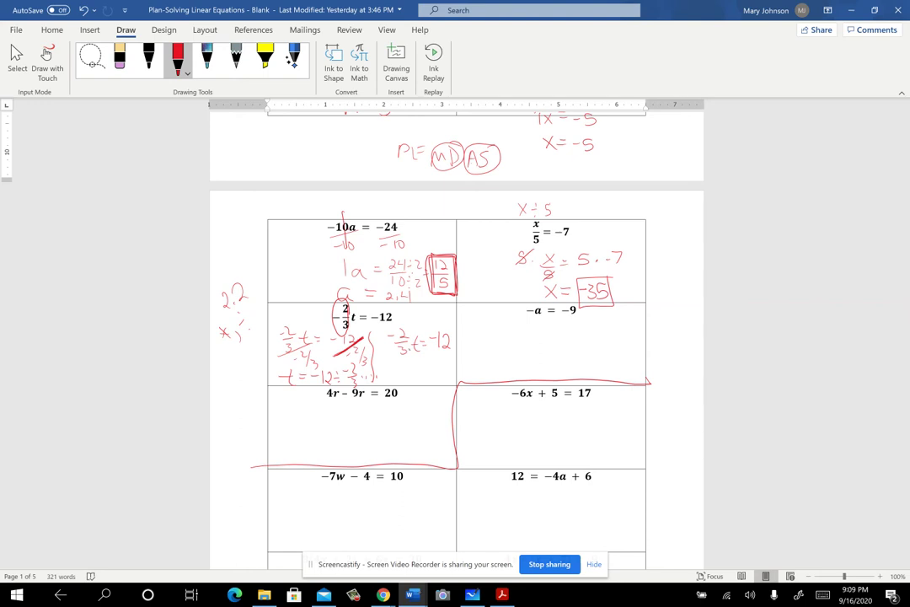
mouse_move(408, 347)
left_mouse_down()
mouse_move(392, 356)
mouse_move(411, 353)
mouse_move(406, 345)
left_mouse_up()
left_click_drag(419, 322, 419, 332)
Erase the wavy divider in the −2/3 t cell and redraw it in red as a straighter vertical line
left_click_drag(372, 350, 372, 386)
left_click(123, 56)
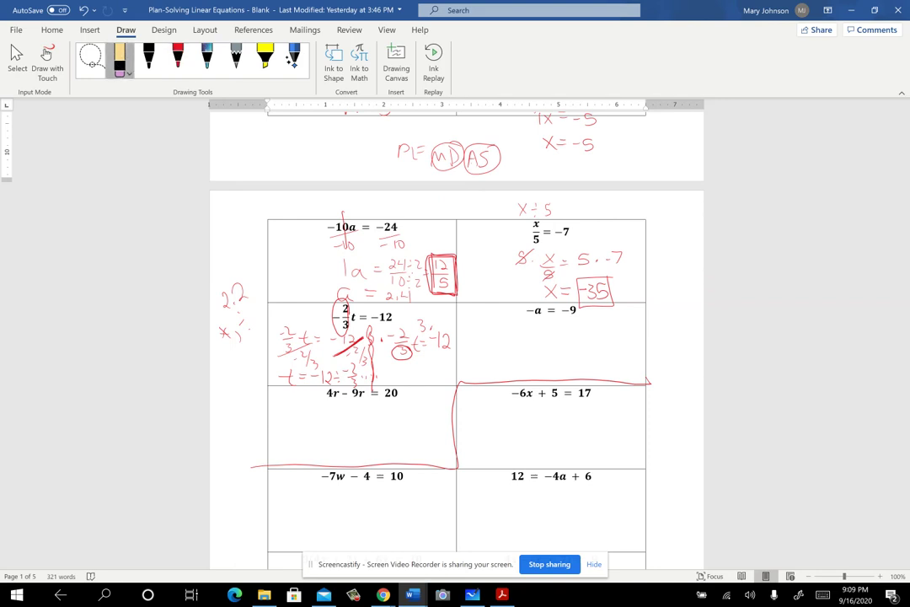
left_click(372, 366)
left_click(370, 336)
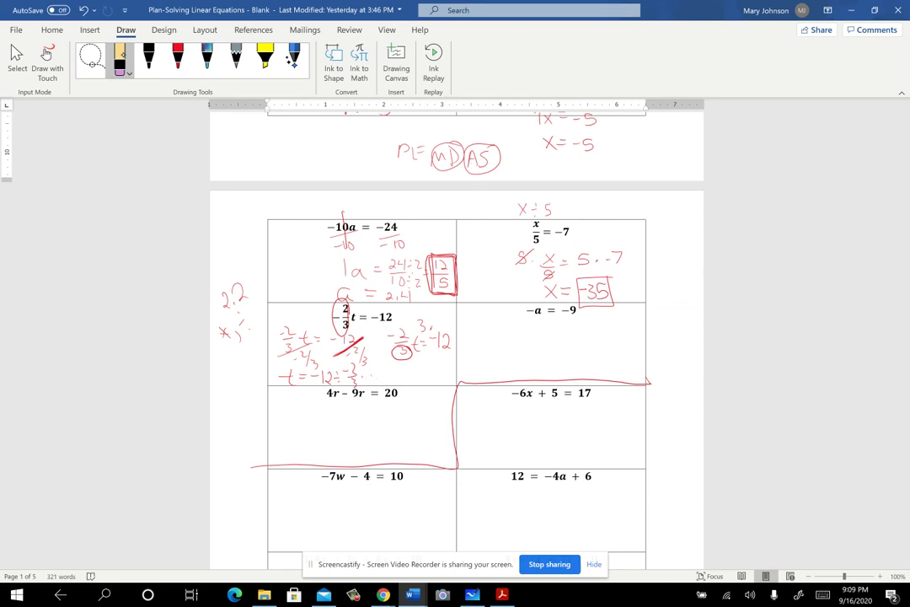
left_click(177, 57)
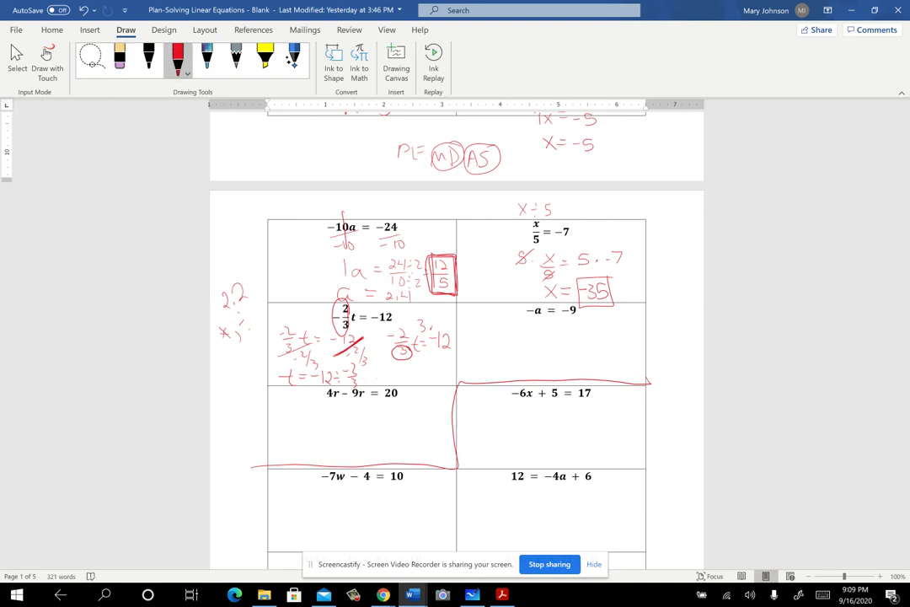
left_click_drag(370, 328, 369, 383)
Write −2t = −36 below, divide both sides by −2 and box 18, erasing the misplaced equals sign above
left_click_drag(392, 366, 404, 375)
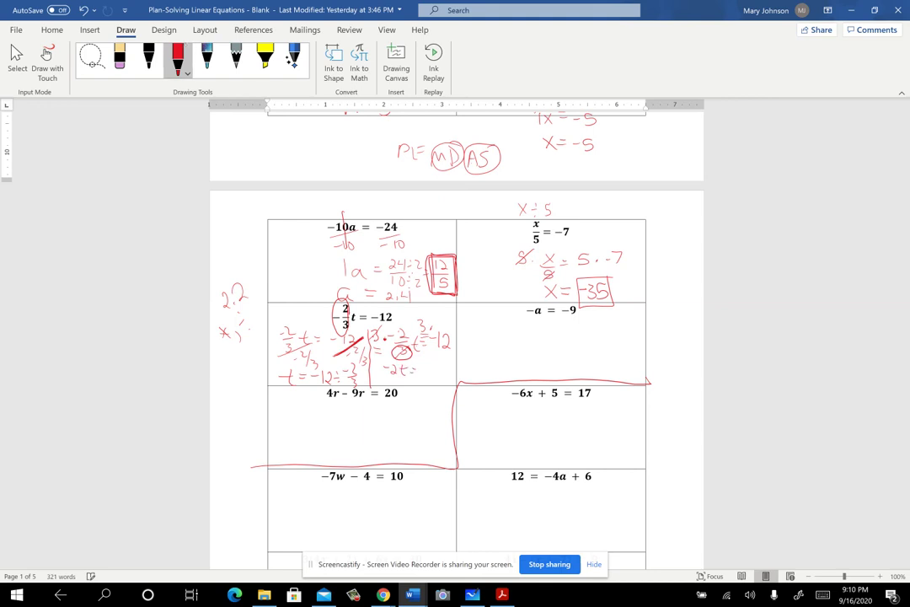
left_click_drag(426, 363, 435, 371)
mouse_move(443, 373)
left_mouse_down()
mouse_move(458, 371)
mouse_move(457, 360)
left_mouse_up()
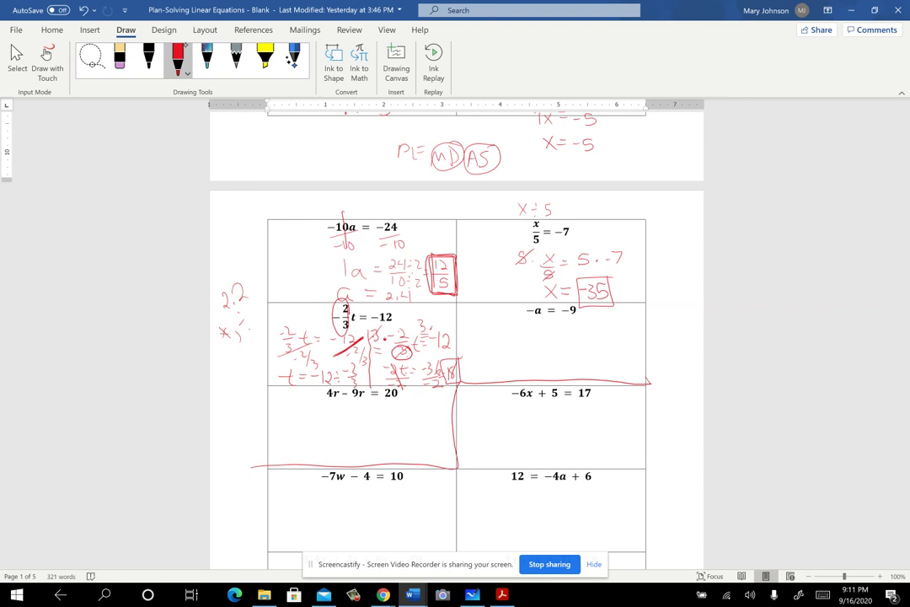
left_click(131, 53)
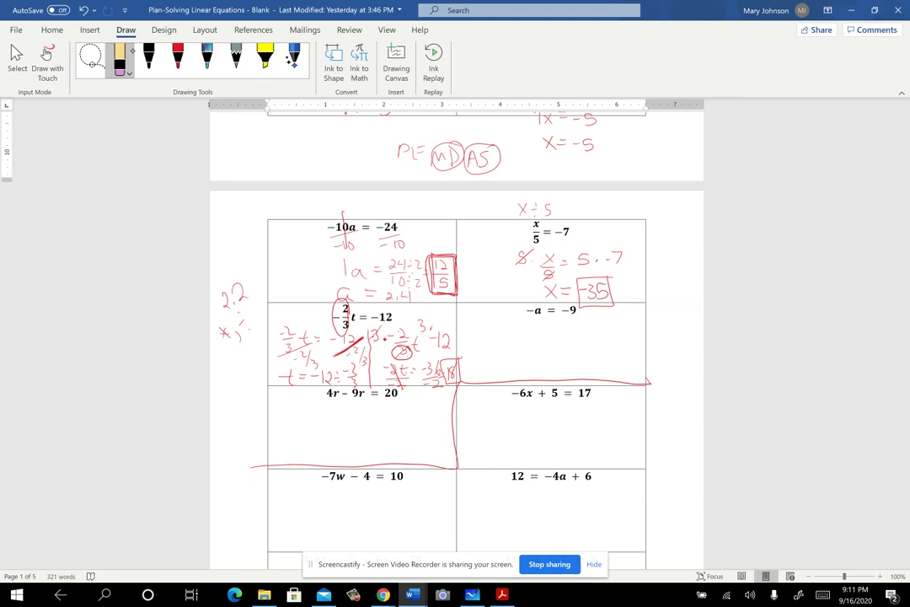
Rewrite −a = −9 in red as −1a = −9, divide both sides by −1 and write a = 9 with the answer boxed
left_click(178, 57)
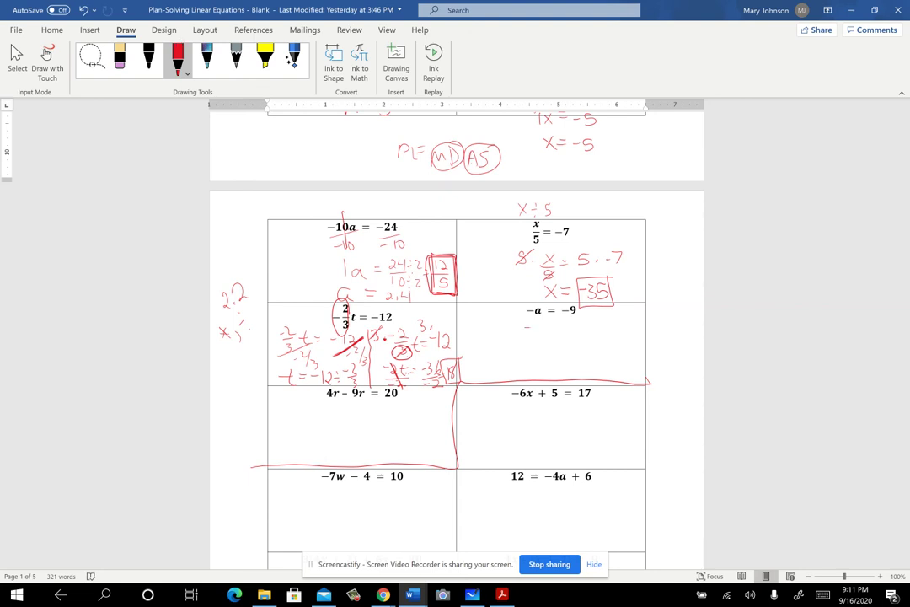
mouse_move(539, 323)
left_mouse_down()
mouse_move(539, 338)
mouse_move(558, 335)
left_mouse_up()
left_click_drag(583, 323, 581, 331)
left_click_drag(528, 341, 592, 336)
mouse_move(528, 323)
left_mouse_down()
mouse_move(553, 352)
mouse_move(540, 351)
mouse_move(551, 373)
mouse_move(563, 365)
left_mouse_up()
mouse_move(555, 369)
left_mouse_down()
mouse_move(578, 363)
mouse_move(578, 374)
left_mouse_up()
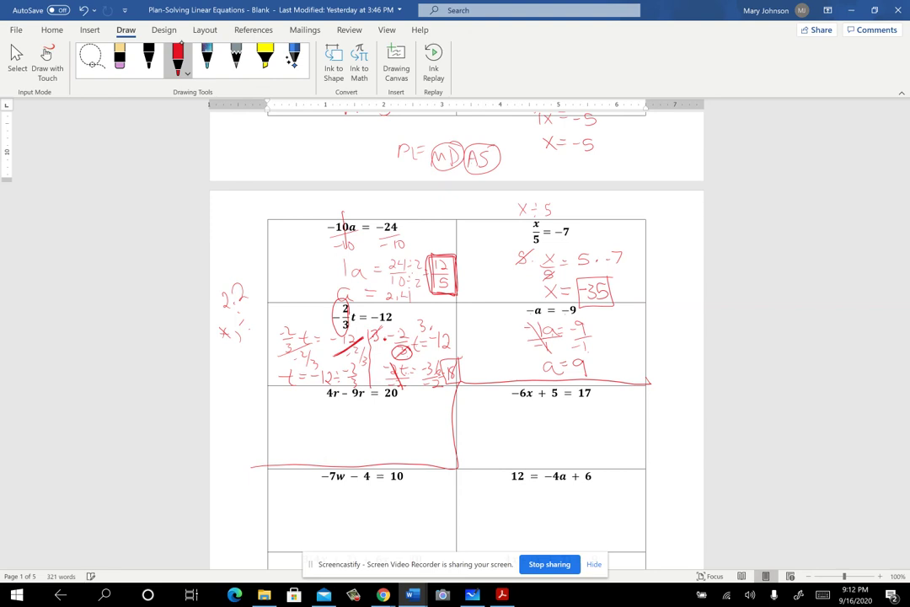
mouse_move(575, 355)
left_mouse_down()
mouse_move(589, 354)
mouse_move(580, 378)
mouse_move(575, 356)
left_mouse_up()
Bracket the like terms 4r − 9r and write the combined equation −5r = 20 below
scroll(455, 337, "down", 2)
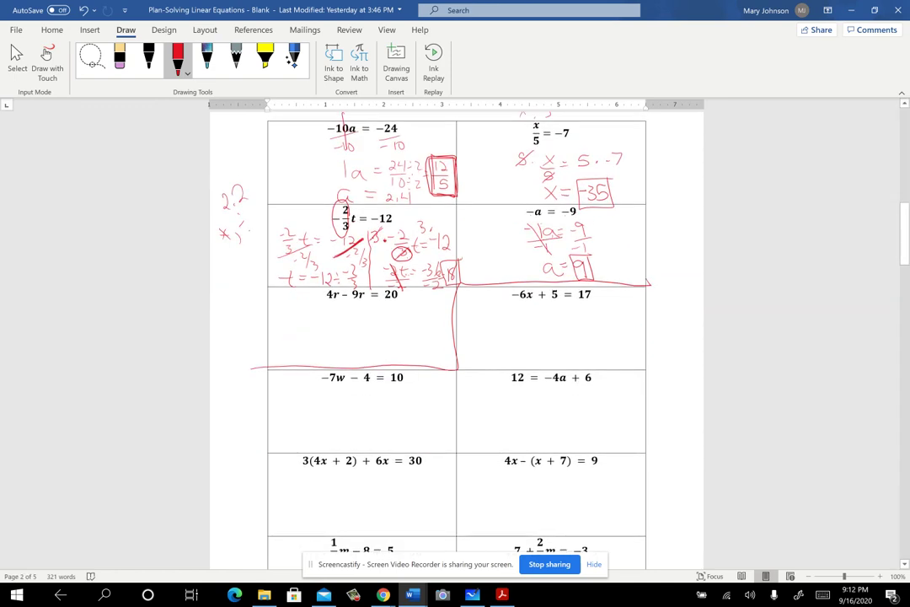
mouse_move(331, 301)
left_mouse_down()
mouse_move(346, 308)
mouse_move(358, 298)
mouse_move(347, 331)
mouse_move(354, 320)
left_mouse_up()
left_click_drag(358, 323, 377, 324)
mouse_move(369, 328)
left_mouse_down()
mouse_move(390, 333)
mouse_move(396, 321)
left_mouse_up()
left_click(355, 327)
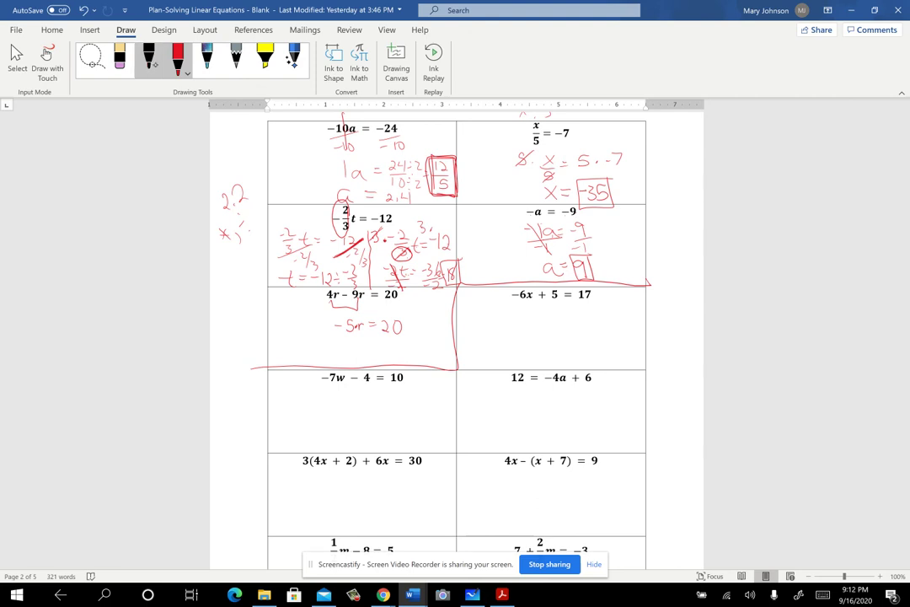
Using the black pen, divide both sides of −5r = 20 by −5, cancel the −5s and write r = −4
left_click(148, 57)
mouse_move(341, 337)
left_mouse_down()
mouse_move(365, 331)
mouse_move(355, 345)
mouse_move(404, 329)
mouse_move(391, 344)
left_mouse_up()
left_click_drag(401, 339, 394, 347)
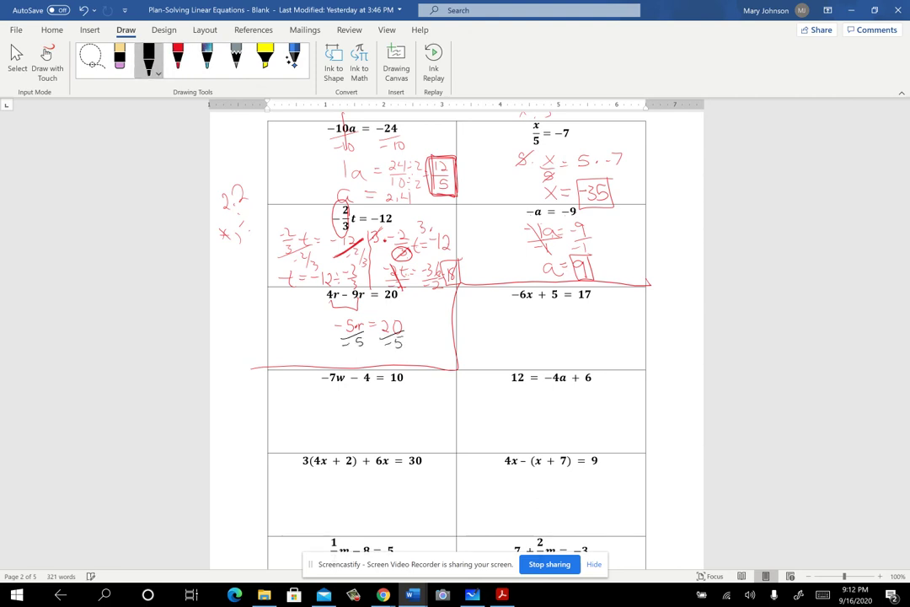
mouse_move(347, 317)
left_mouse_down()
mouse_move(370, 359)
mouse_move(404, 364)
left_mouse_up()
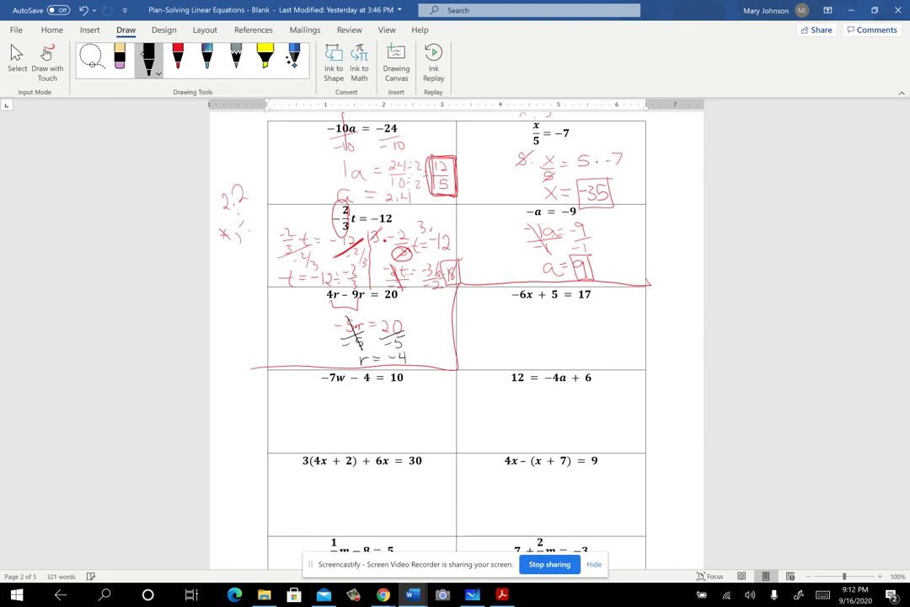